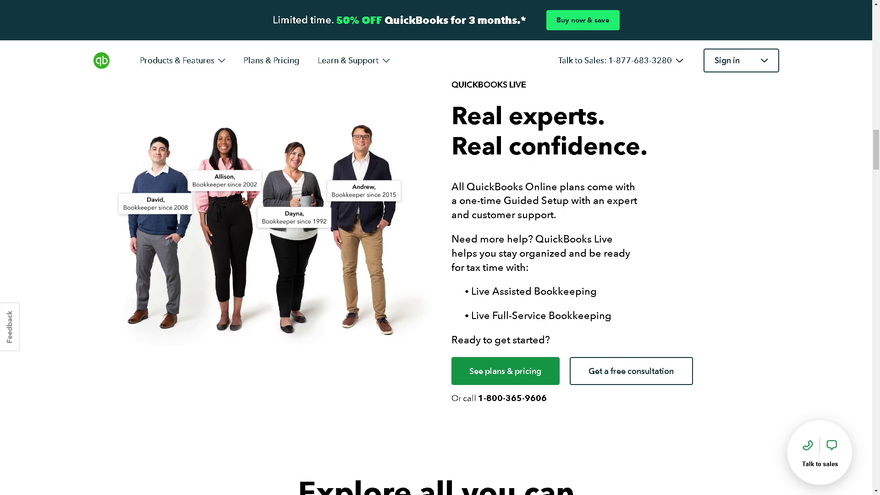
# - Bring up the QuickBooks sign-in product list and scroll down to the pricing plans
pyautogui.press('Home')
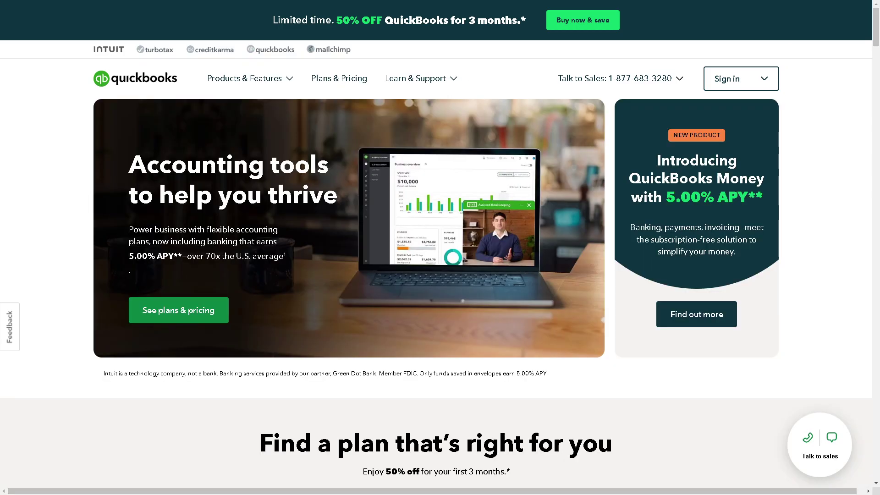
pyautogui.click(732, 85)
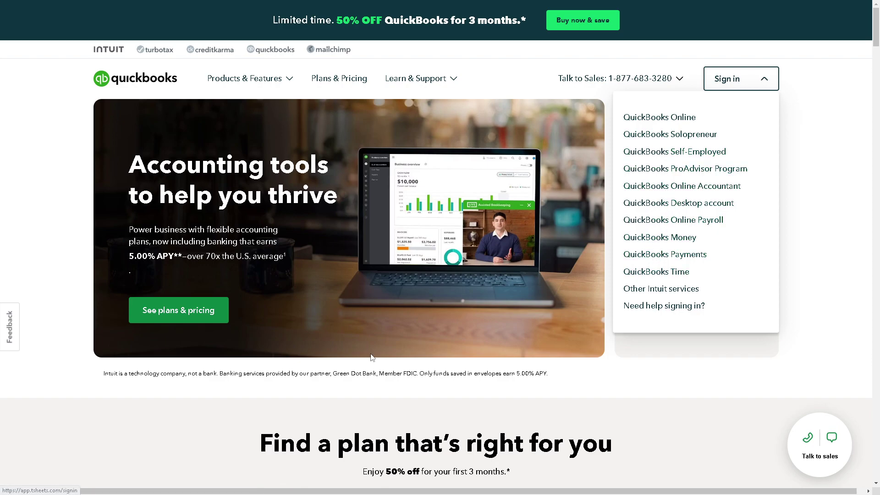
pyautogui.scroll(-3, 333, 366)
pyautogui.scroll(-4, 253, 362)
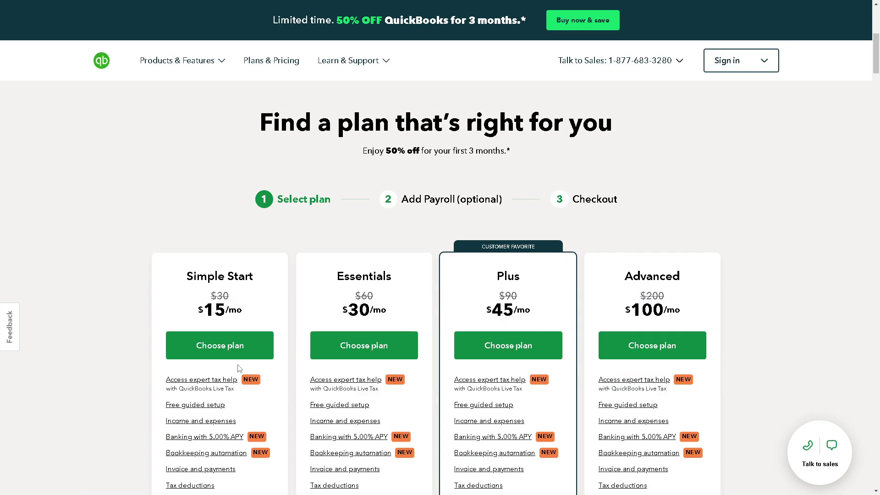
pyautogui.scroll(-1, 235, 348)
# - Choose the Simple Start plan and add Payroll Core before continuing
pyautogui.click(191, 300)
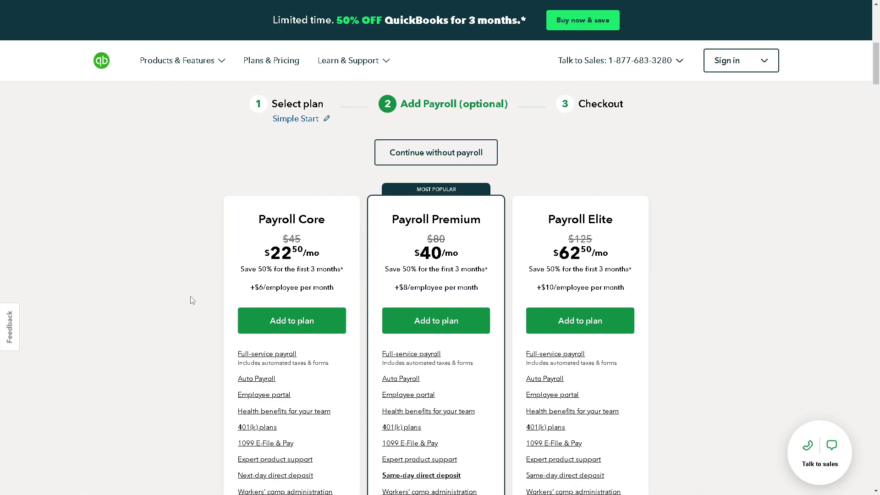
pyautogui.click(278, 323)
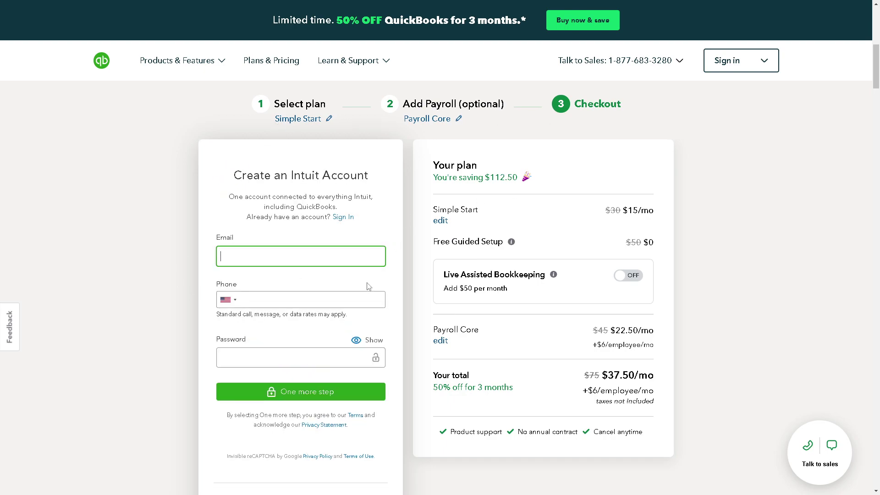
pyautogui.scroll(-1, 305, 389)
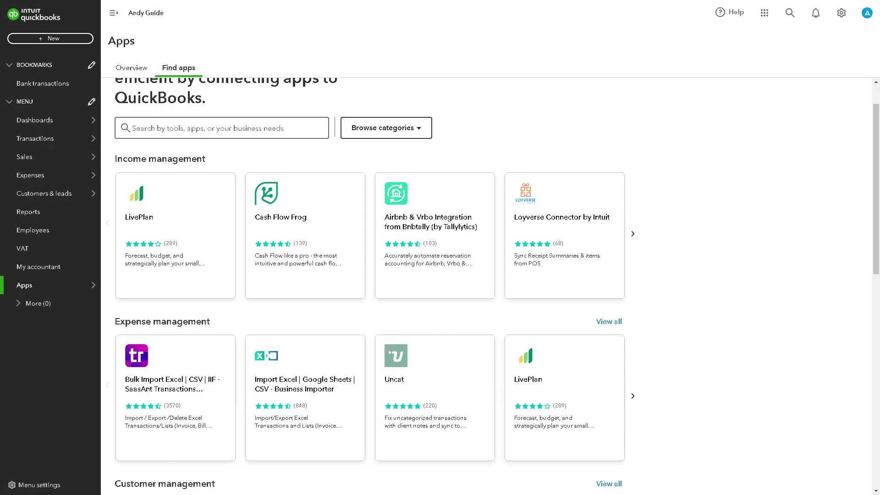
# - Load more apps below Invoicing to reveal the Inventory Management and Data management rows
pyautogui.scroll(-1, 357, 311)
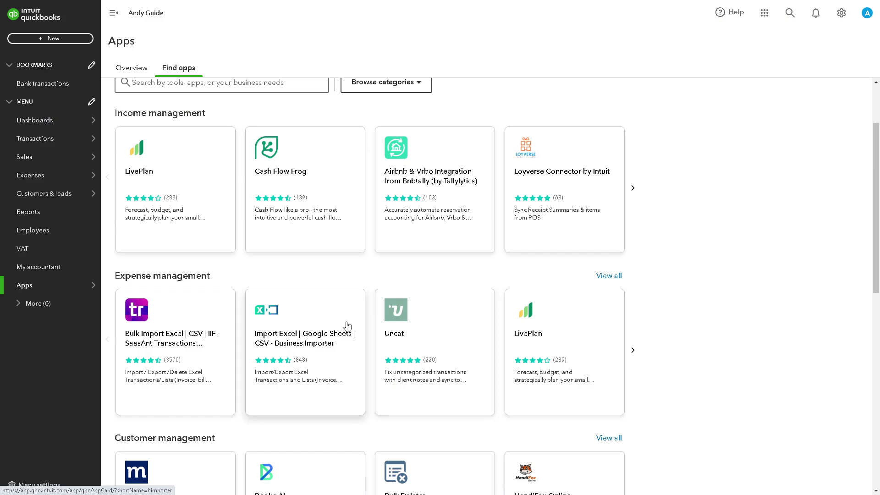
pyautogui.scroll(-1, 361, 330)
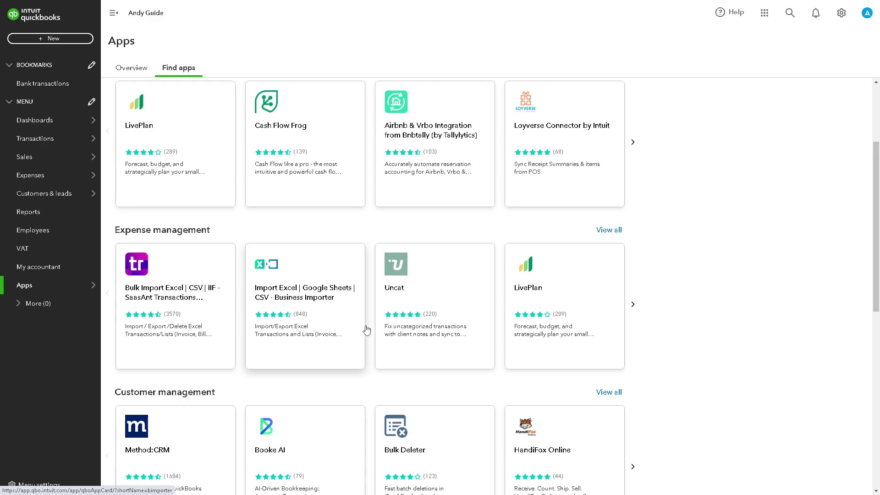
pyautogui.scroll(-2, 394, 336)
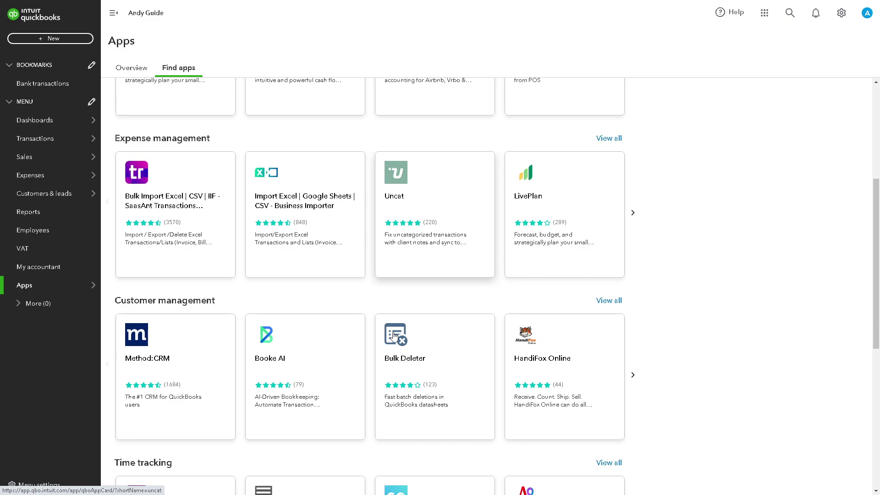
pyautogui.scroll(-1, 393, 336)
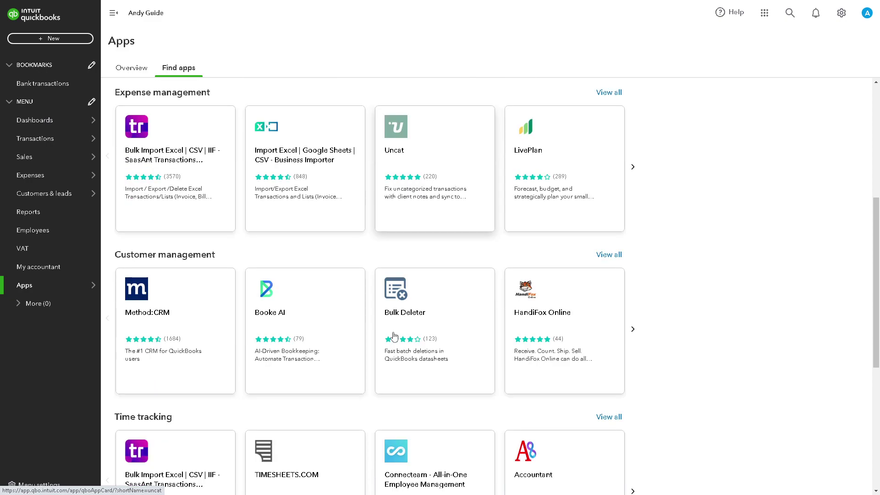
pyautogui.scroll(-1, 394, 336)
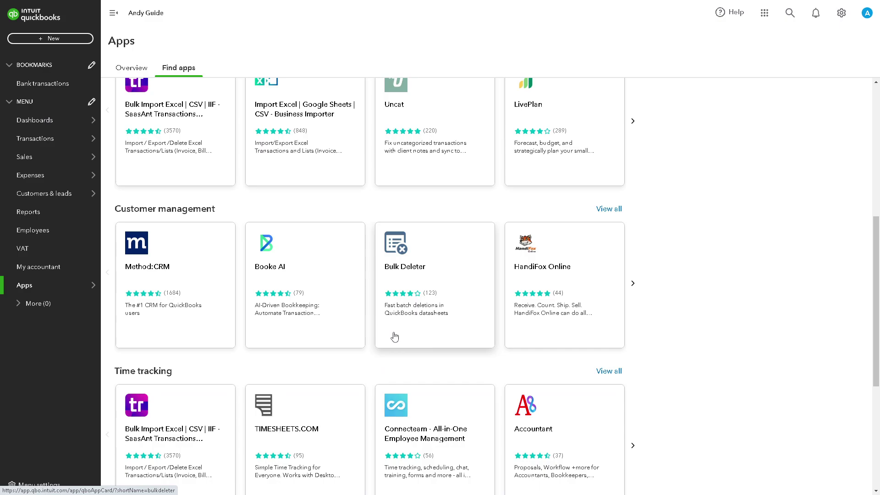
pyautogui.scroll(-2, 387, 337)
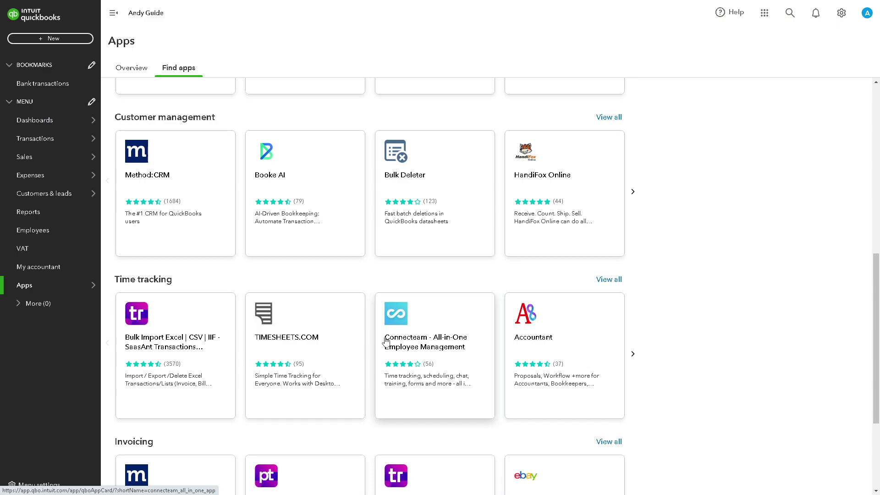
pyautogui.scroll(-3, 385, 341)
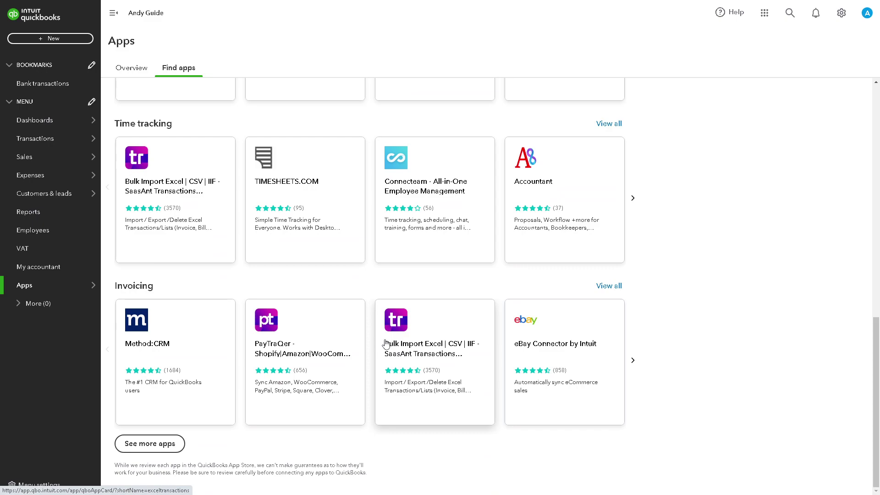
pyautogui.click(150, 443)
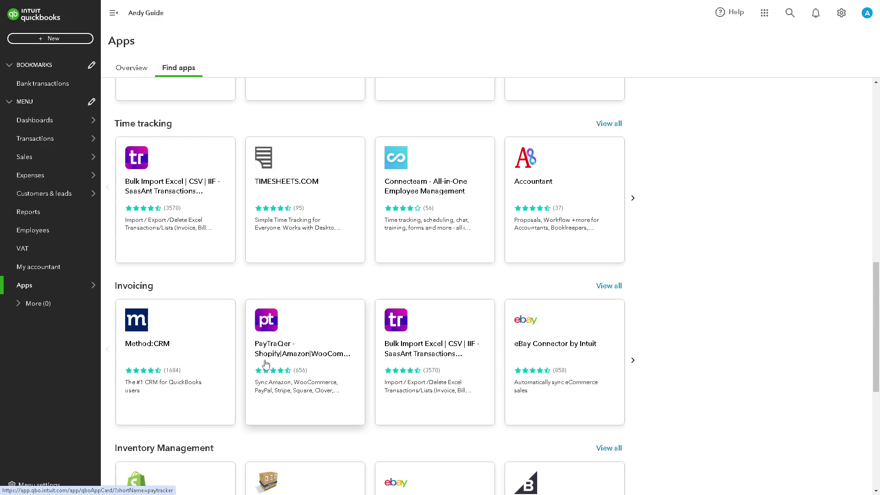
pyautogui.scroll(-4, 280, 345)
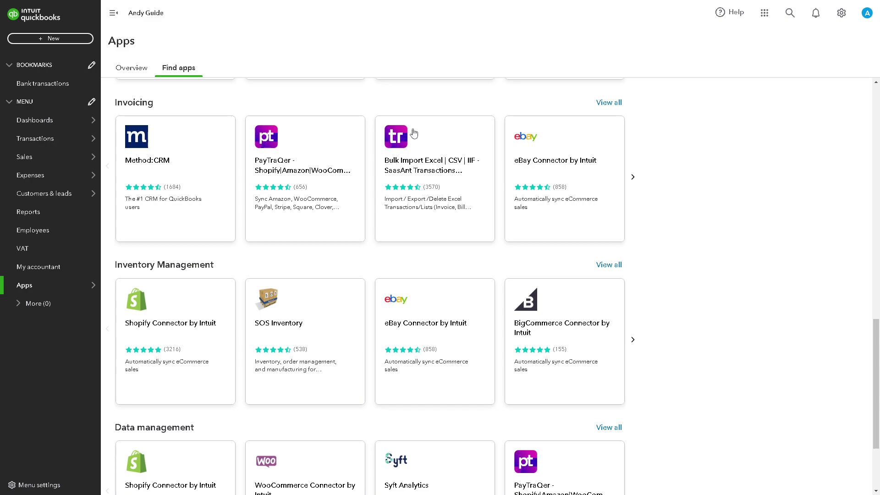
# - Go to the Customers & leads list
pyautogui.click(64, 43)
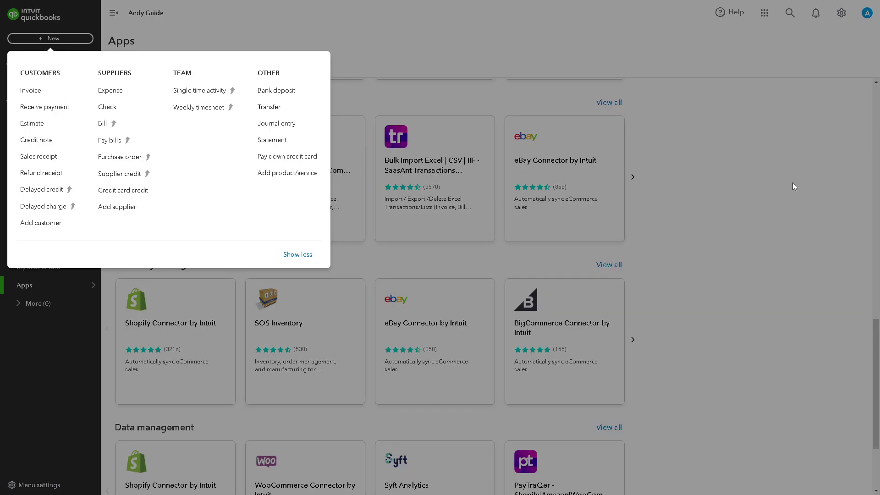
pyautogui.press('Escape')
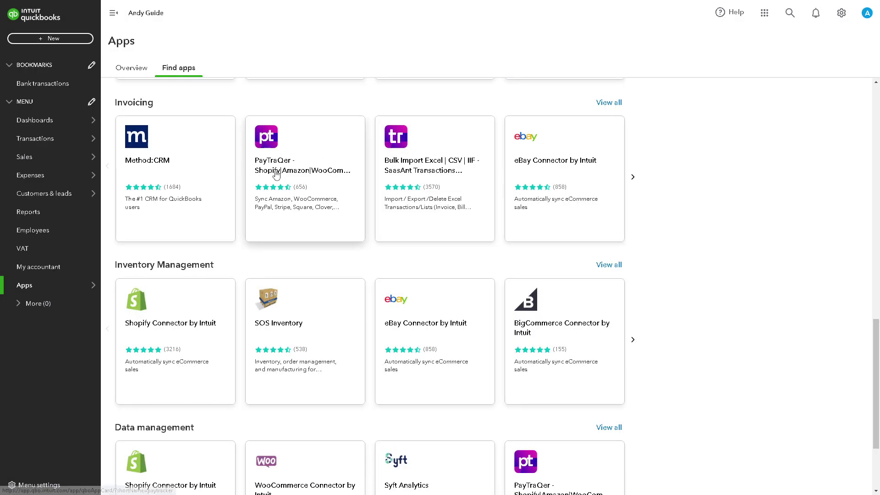
pyautogui.moveTo(65, 192)
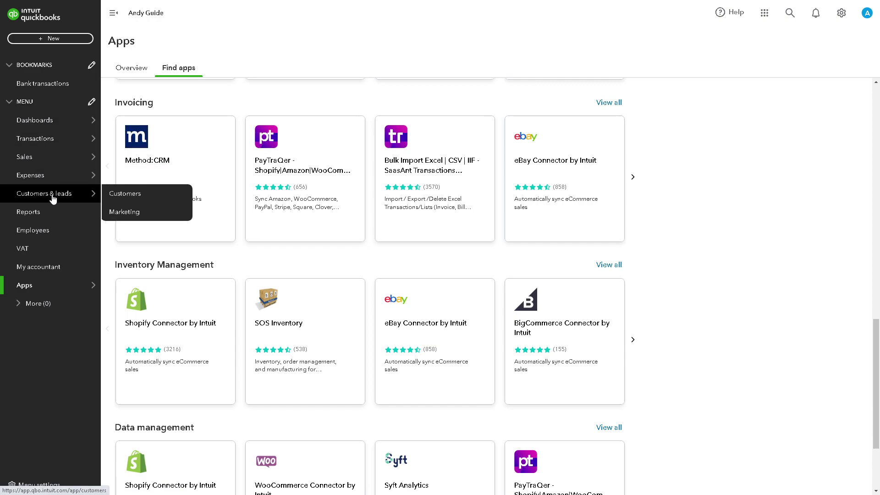
pyautogui.click(144, 199)
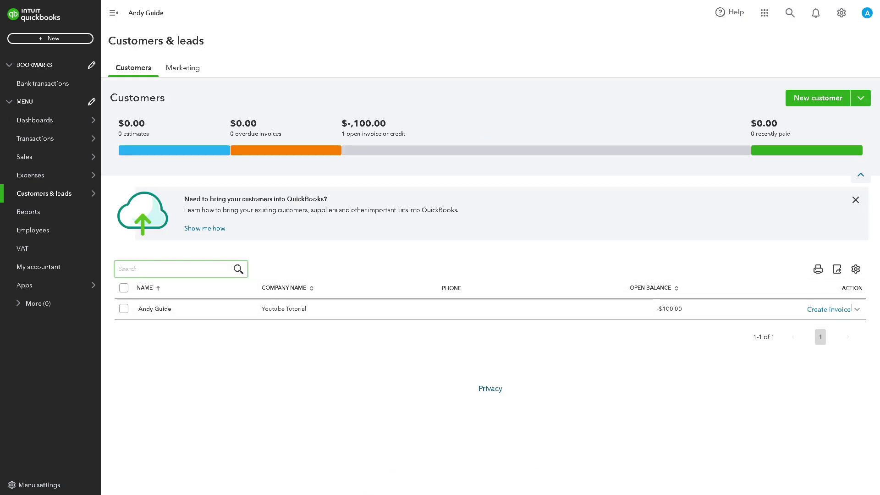
# - Select the only customer and create invoice 1004 for them
pyautogui.click(124, 309)
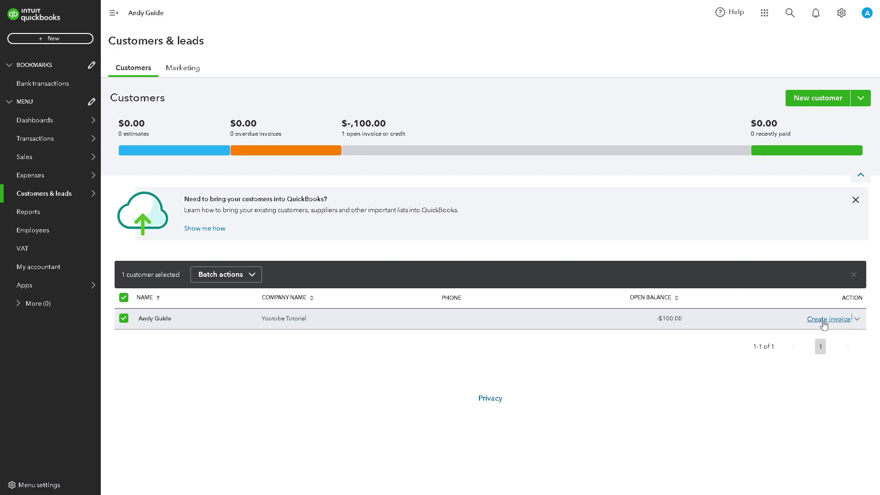
pyautogui.scroll(-1, 823, 325)
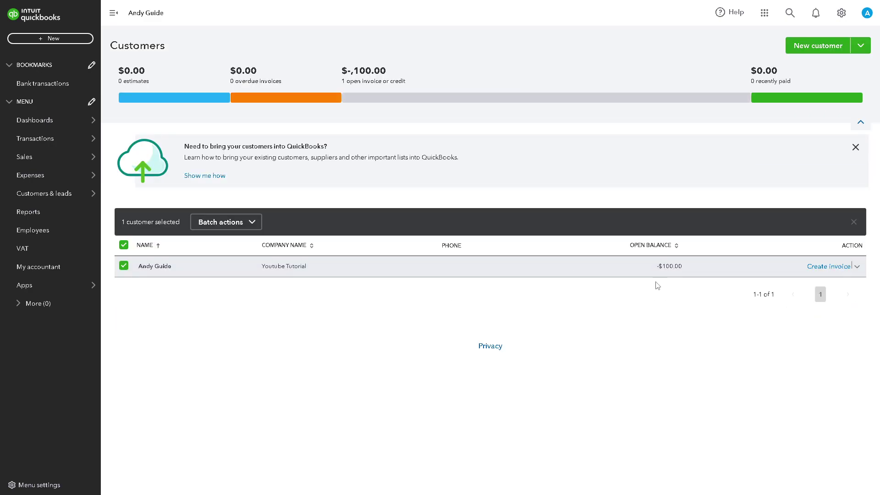
pyautogui.click(814, 268)
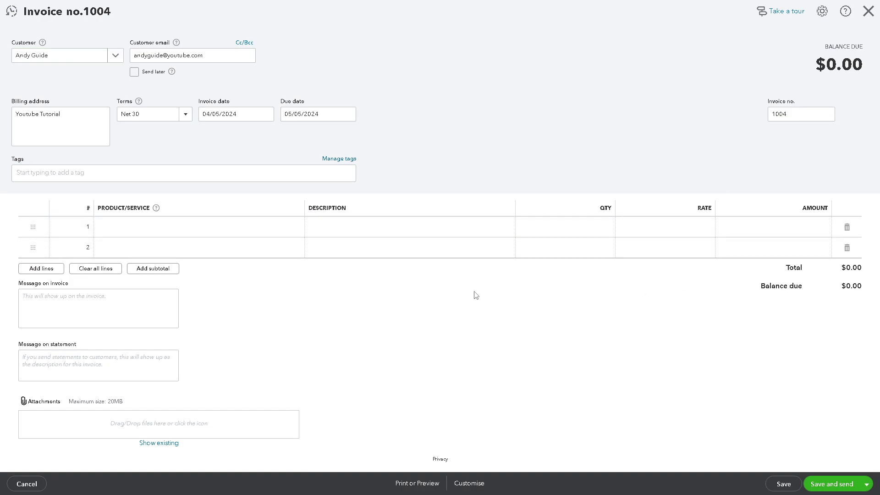
# - Enter an amount of 20.00 on invoice line 1
pyautogui.click(789, 231)
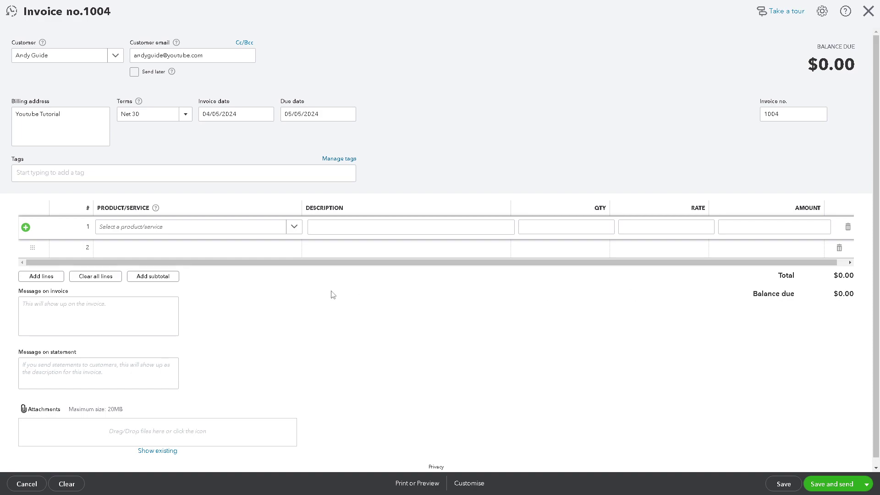
pyautogui.click(750, 230)
pyautogui.write('20')
# - Paste the credit memo tutorial text into Message on invoice and Message on statement
pyautogui.click(33, 309)
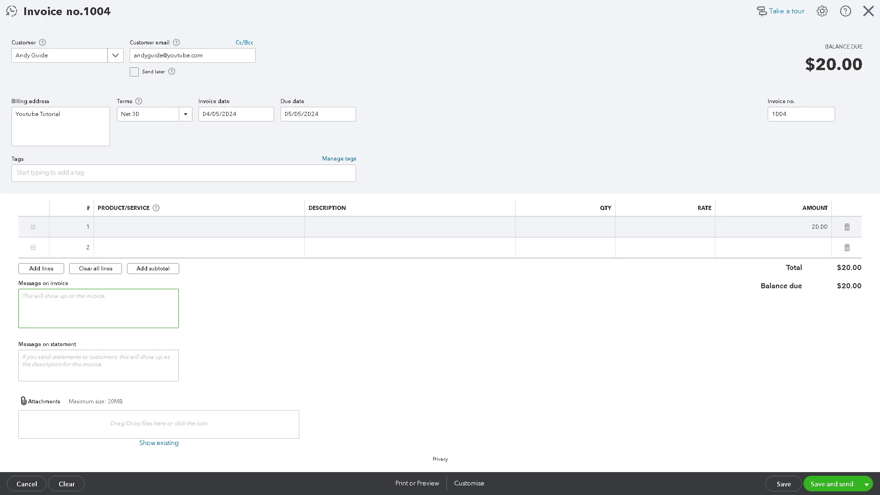
pyautogui.click(155, 302)
pyautogui.write('How to apply a Credit memo to an Invoice in Quickbooks Online')
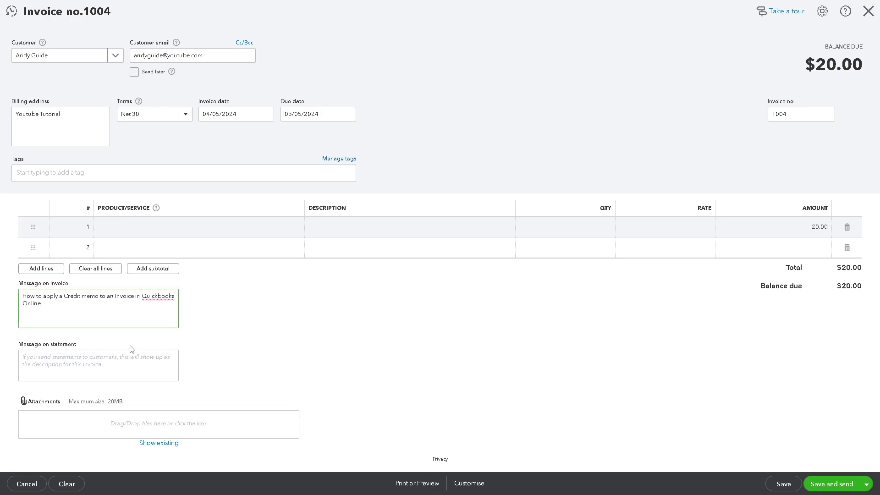
pyautogui.click(126, 353)
pyautogui.write('How to apply a Credit memo to an Invoice in Quickbooks Online')
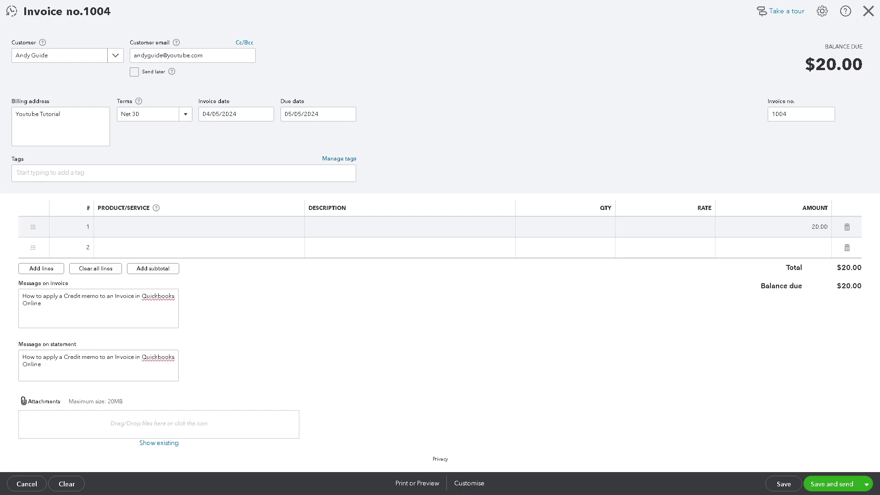
# - Close the invoice without saving and go to the All sales list
pyautogui.click(868, 11)
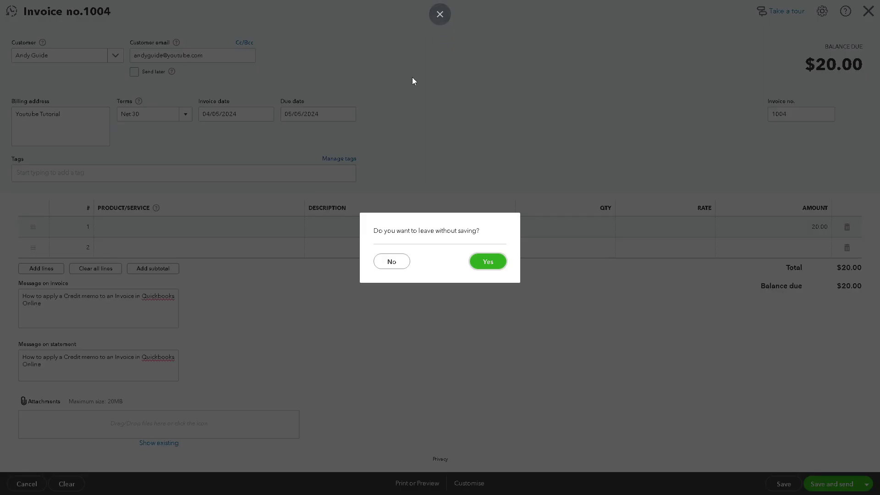
pyautogui.click(492, 260)
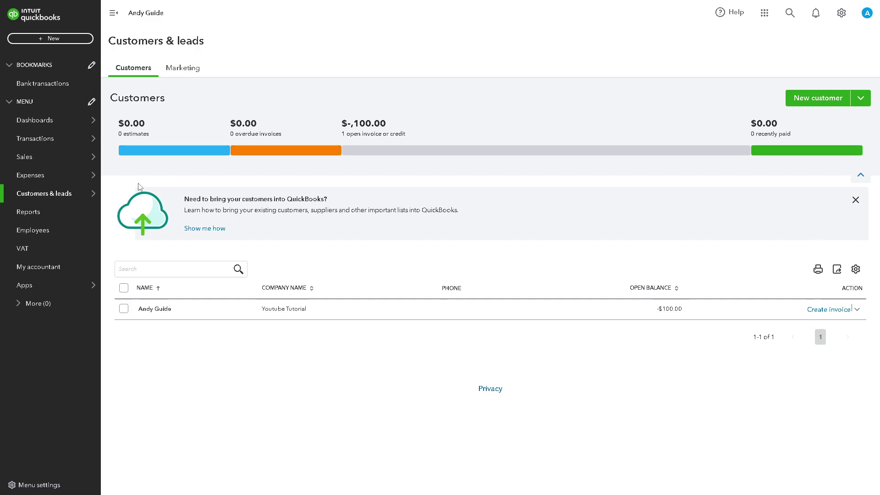
pyautogui.moveTo(55, 161)
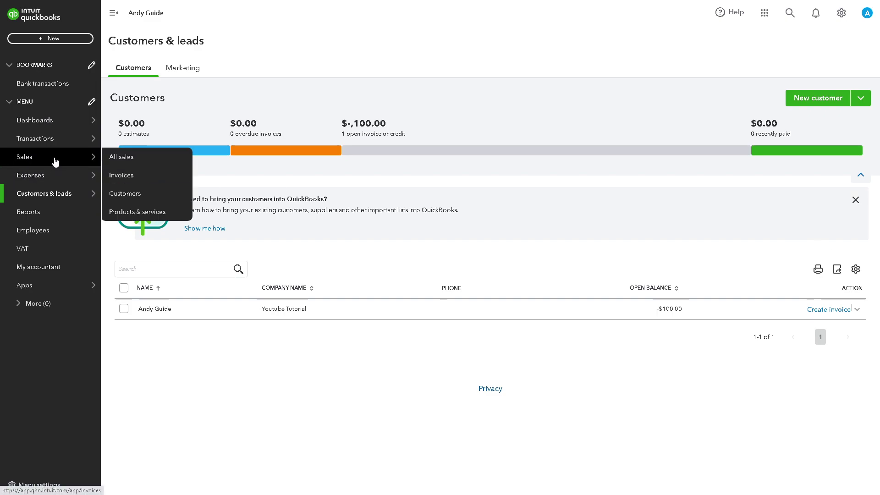
pyautogui.click(135, 163)
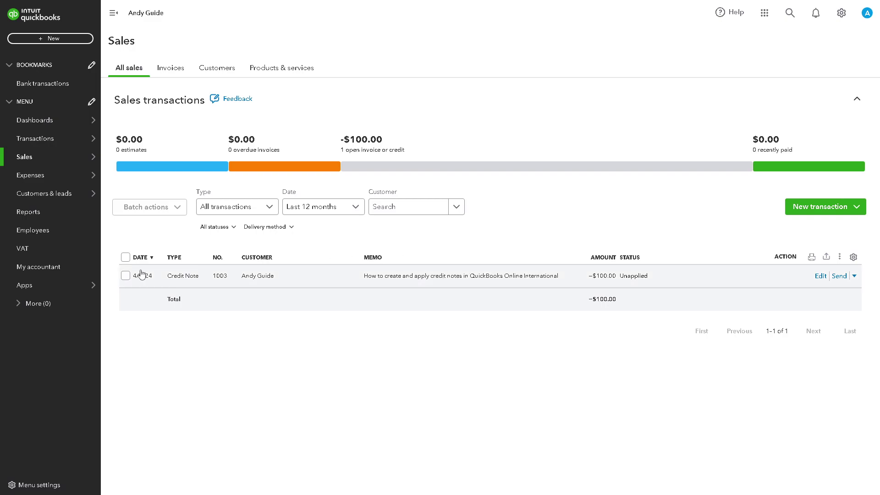
# - Select credit note 1003 and show its other actions
pyautogui.click(125, 276)
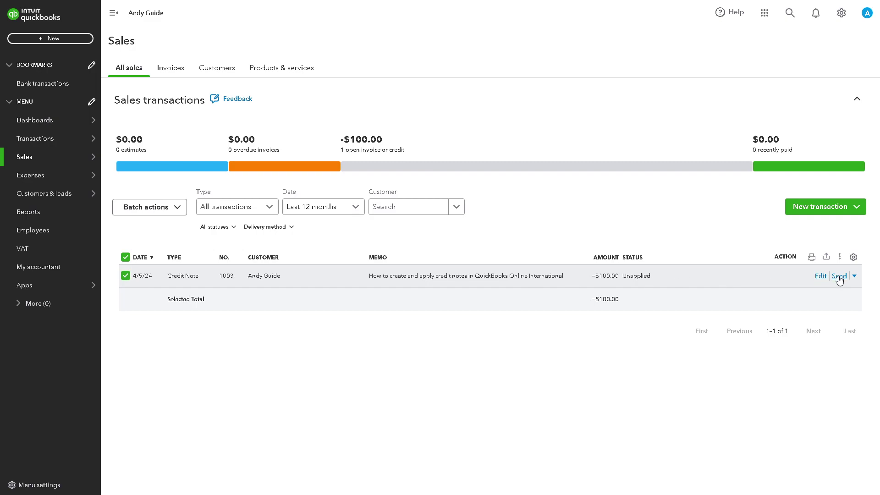
pyautogui.click(853, 277)
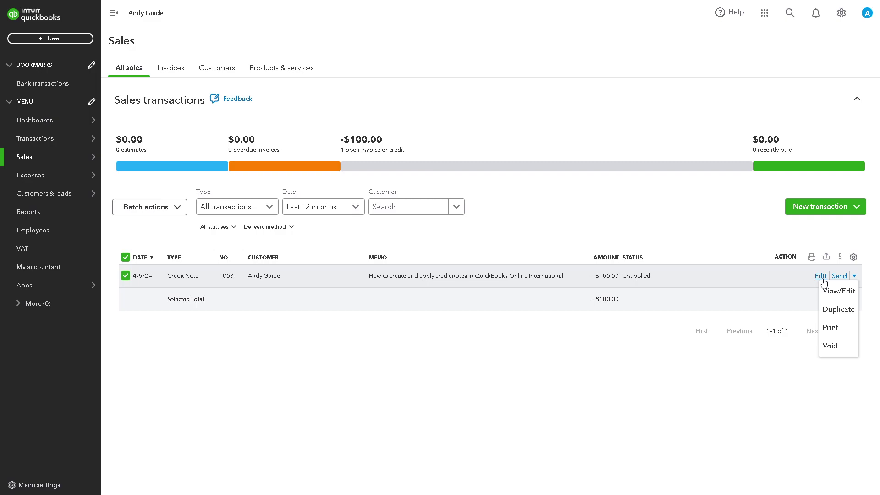
pyautogui.scroll(-2, 822, 280)
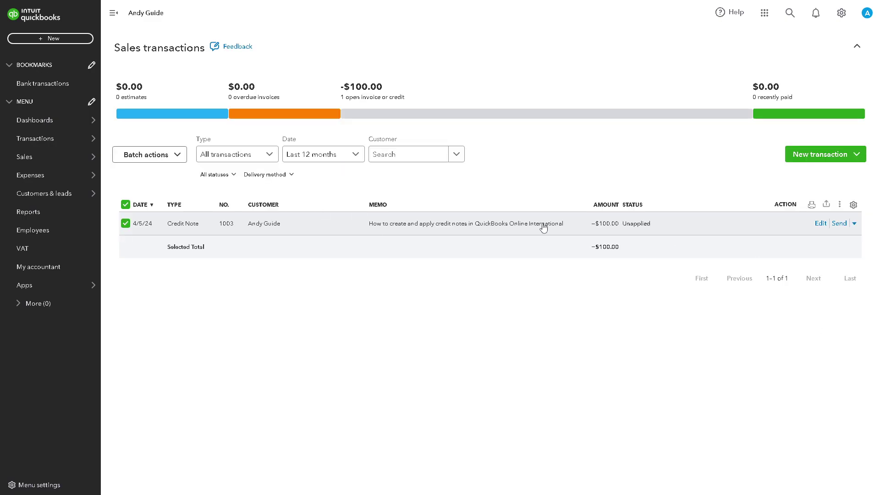
# - Edit credit note 1003 and set its Credit Note Date to April 8, 2024
pyautogui.click(820, 224)
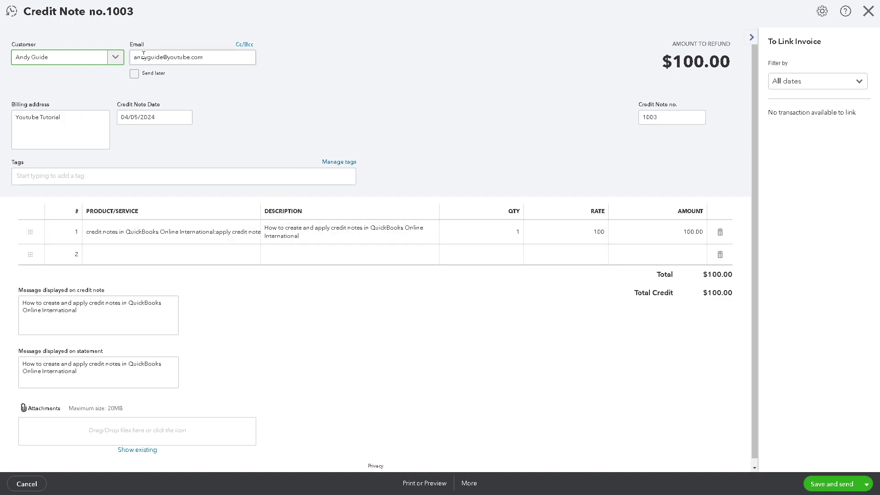
pyautogui.click(185, 118)
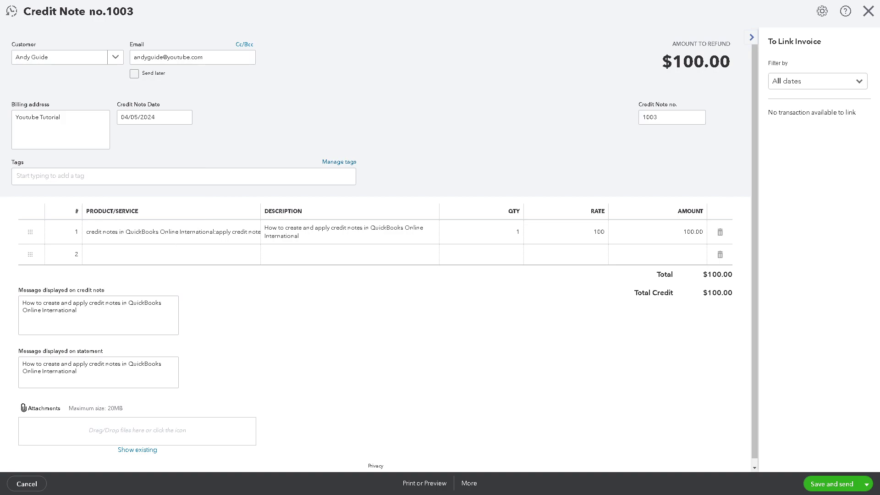
pyautogui.click(172, 120)
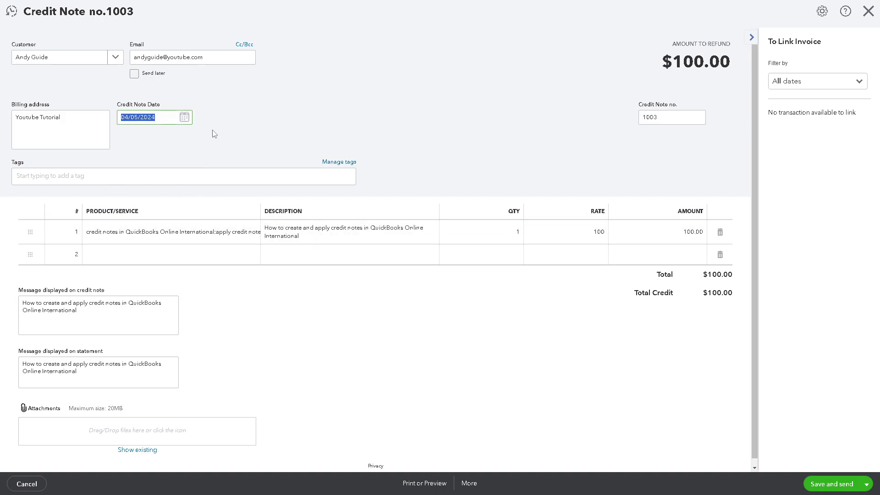
pyautogui.click(184, 118)
pyautogui.click(140, 178)
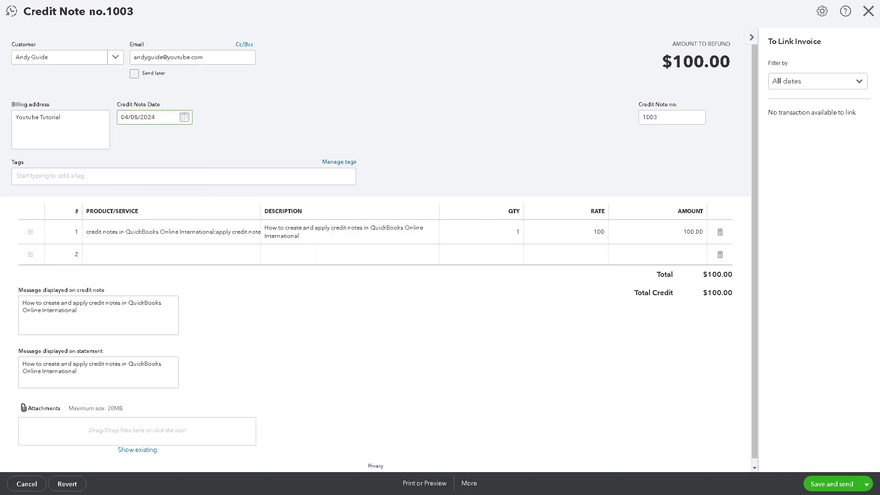